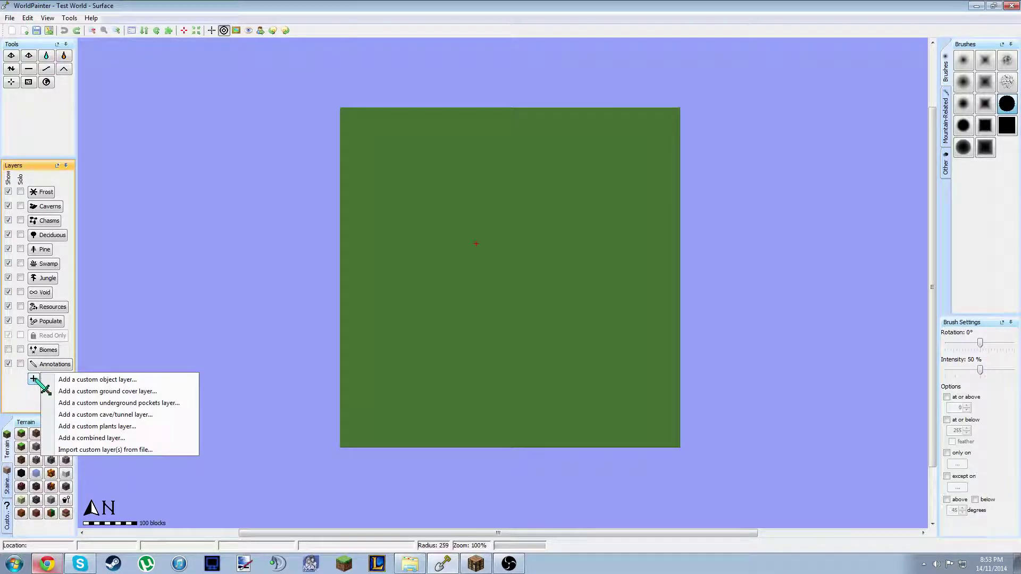
Step: Close the stray layer-type list, then reopen it from the Layers panel + button
{"action": "left_click", "coordinate": [163, 252]}
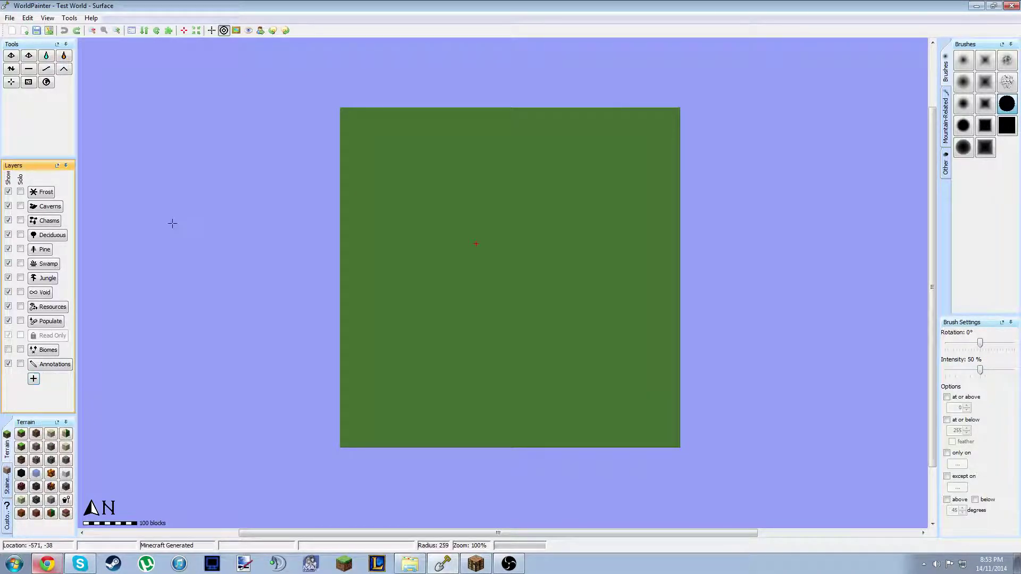
{"action": "left_click", "coordinate": [34, 379]}
Step: Create a custom ground cover layer and open its Flower material settings
{"action": "left_click", "coordinate": [106, 391]}
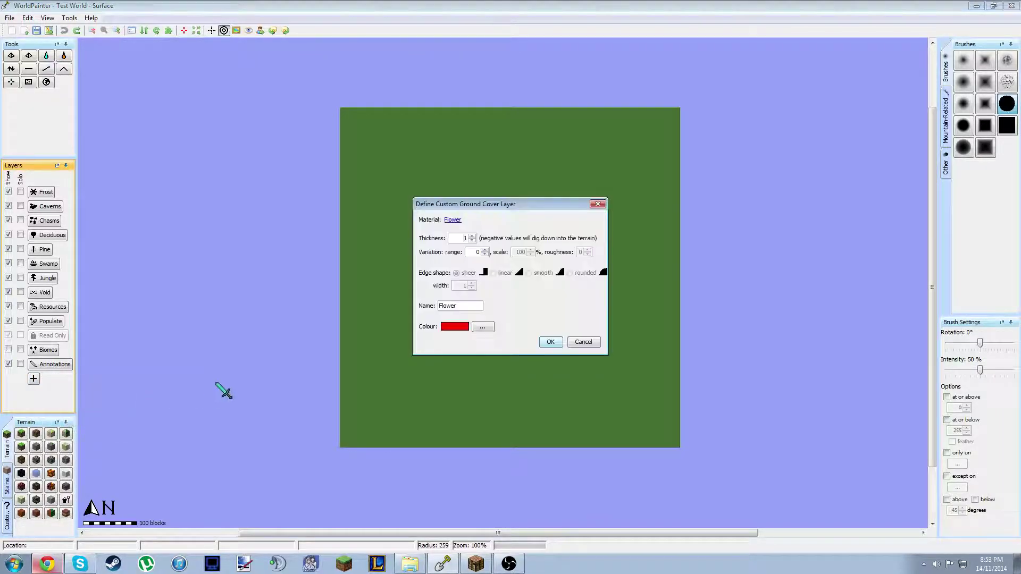
{"action": "left_click", "coordinate": [472, 239]}
{"action": "left_click", "coordinate": [453, 220]}
{"action": "mouse_move", "coordinate": [575, 145]}
{"action": "left_mouse_down"}
{"action": "mouse_move", "coordinate": [702, 189]}
{"action": "mouse_move", "coordinate": [830, 185]}
{"action": "mouse_move", "coordinate": [585, 149]}
{"action": "left_mouse_up"}
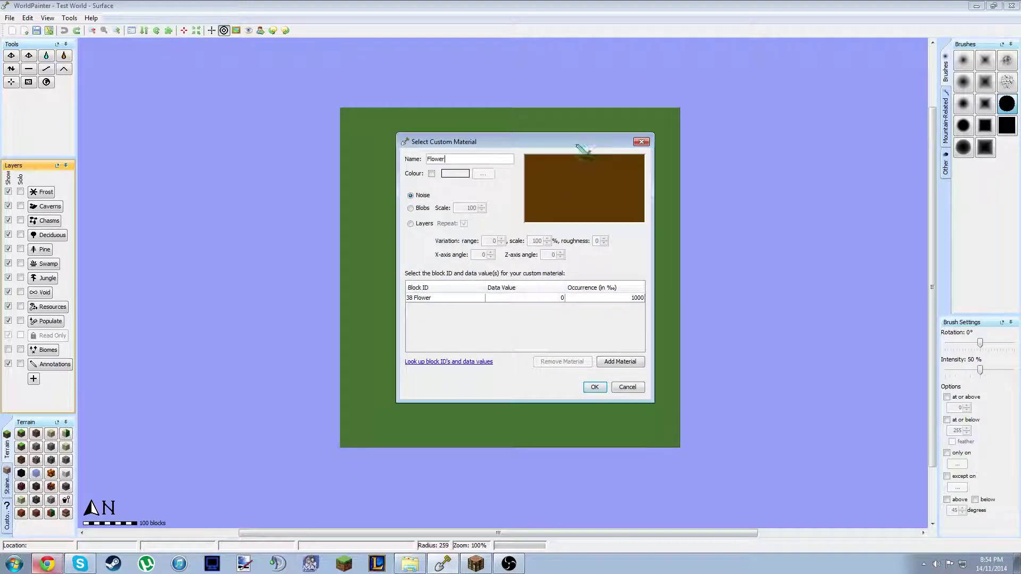
Step: Set the material's block to 13 Gravel and add a second block, 4 Cobblestone
{"action": "left_click", "coordinate": [465, 300]}
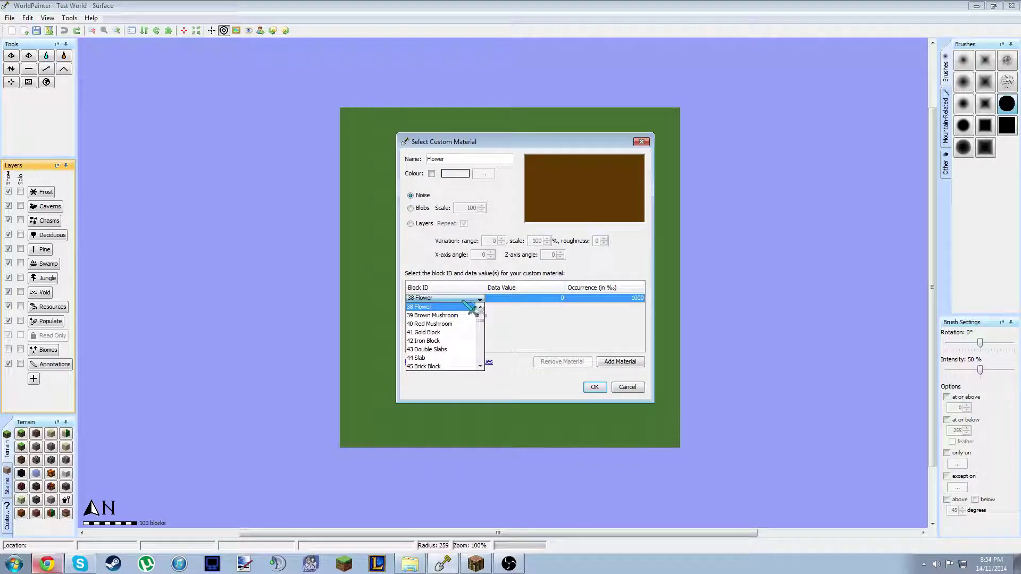
{"action": "scroll", "coordinate": [462, 327], "scroll_direction": "up", "scroll_amount": 10}
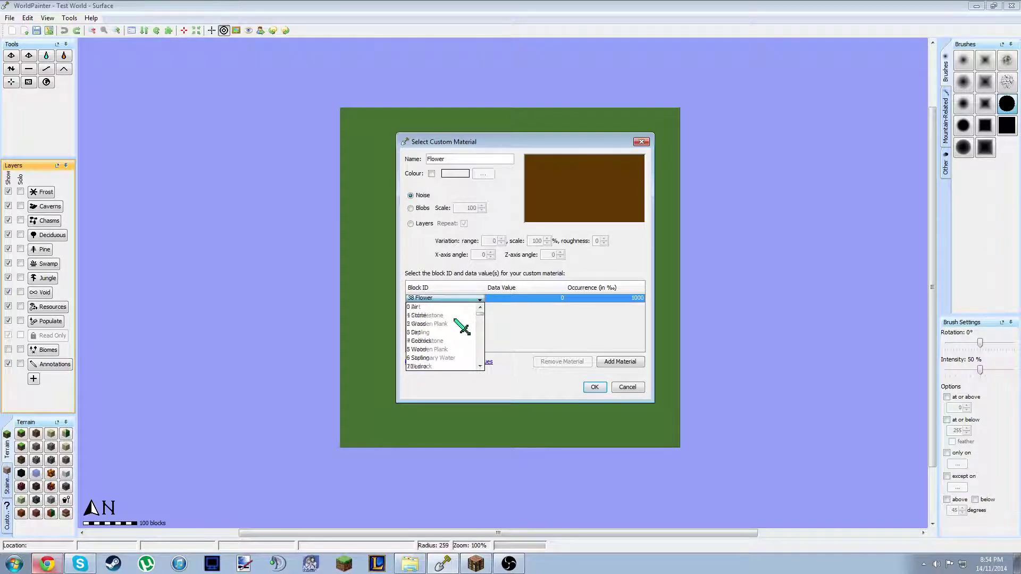
{"action": "scroll", "coordinate": [462, 327], "scroll_direction": "down", "scroll_amount": 5}
{"action": "scroll", "coordinate": [461, 327], "scroll_direction": "up", "scroll_amount": 5}
{"action": "scroll", "coordinate": [457, 335], "scroll_direction": "down", "scroll_amount": 2}
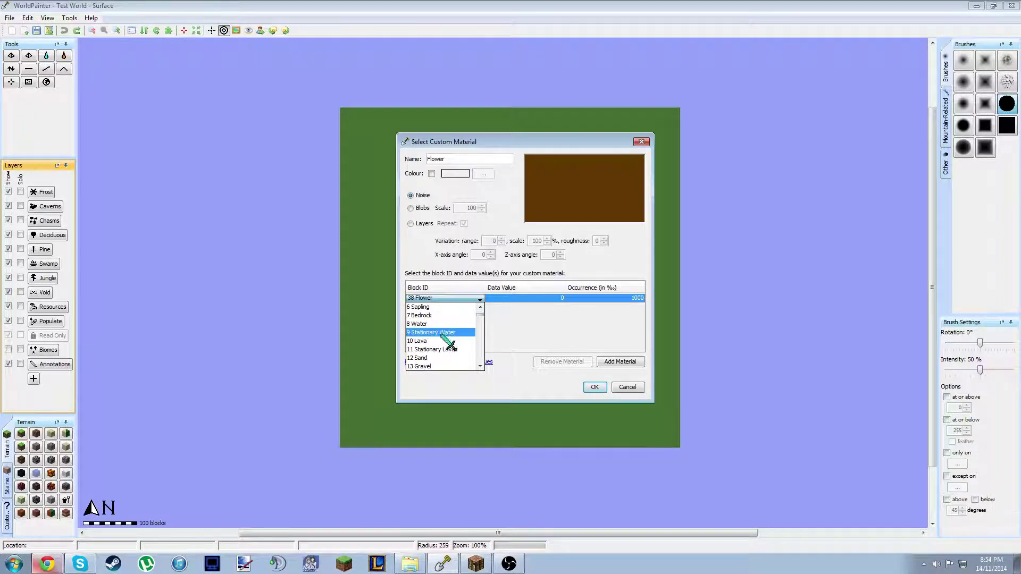
{"action": "left_click", "coordinate": [438, 366]}
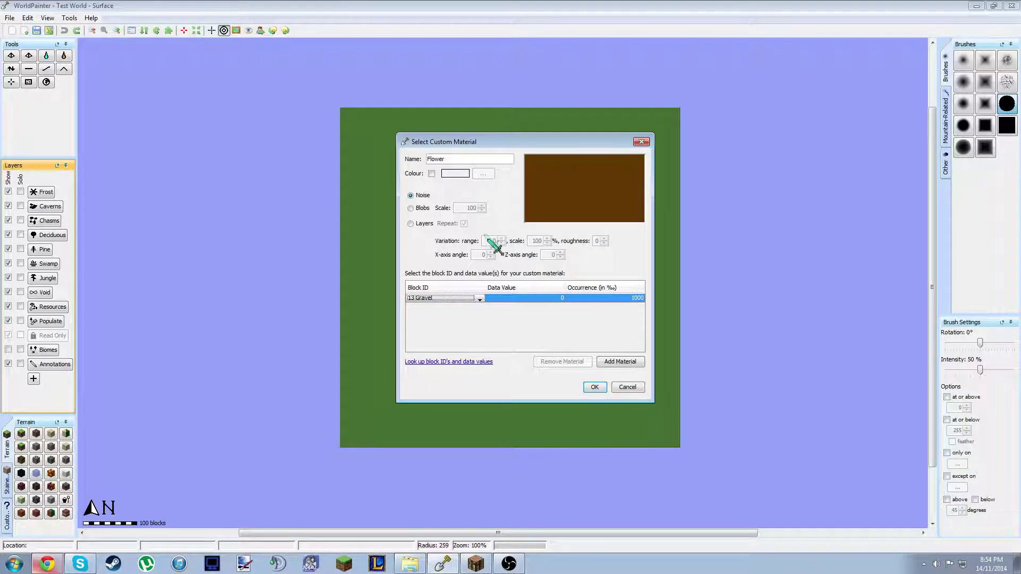
{"action": "left_click", "coordinate": [630, 361]}
{"action": "left_click", "coordinate": [427, 307]}
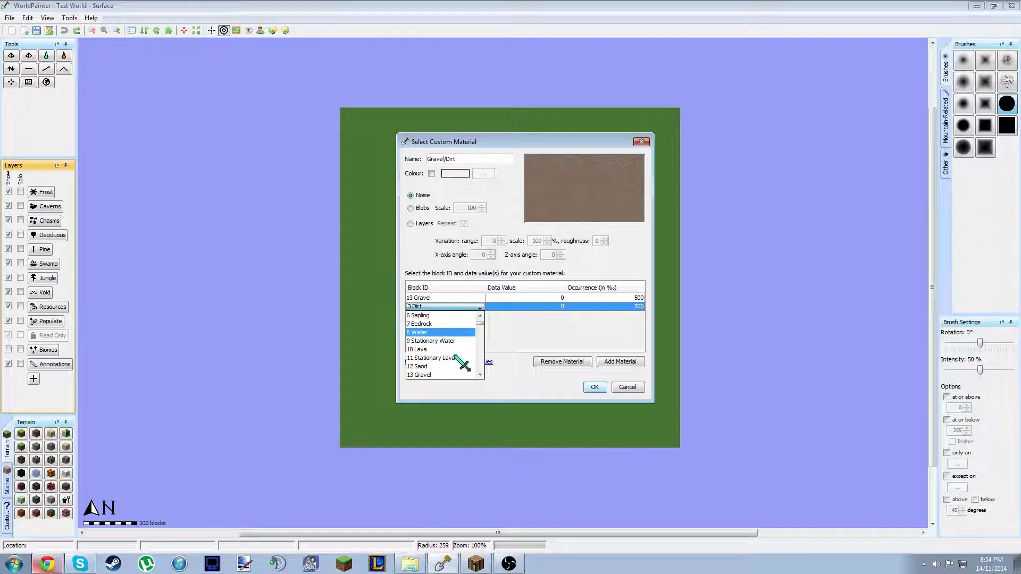
{"action": "left_click", "coordinate": [428, 324]}
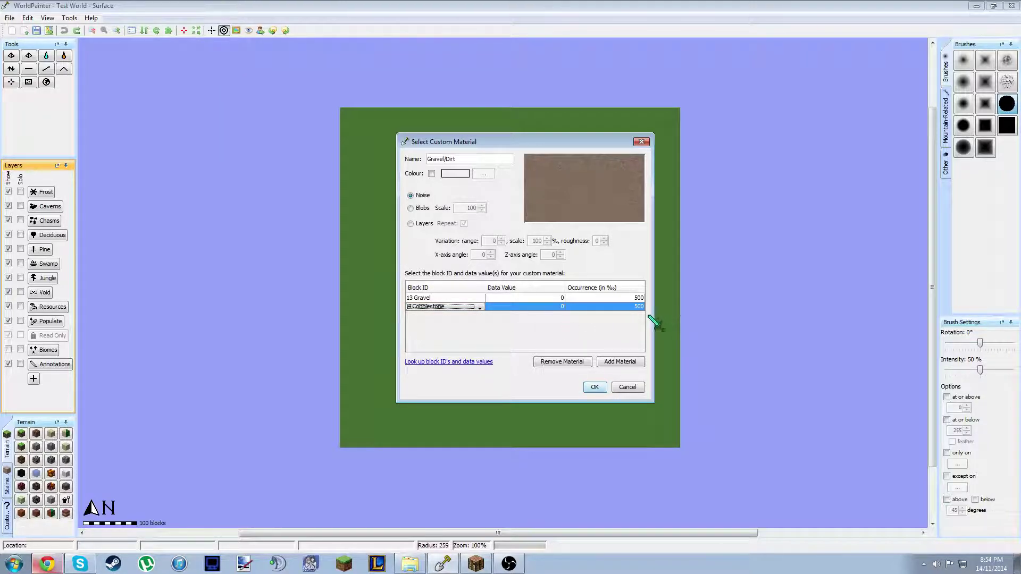
Step: Set the gravel occurrence to 650‰ and confirm the Gravel/Cobblestone material
{"action": "left_click", "coordinate": [641, 298]}
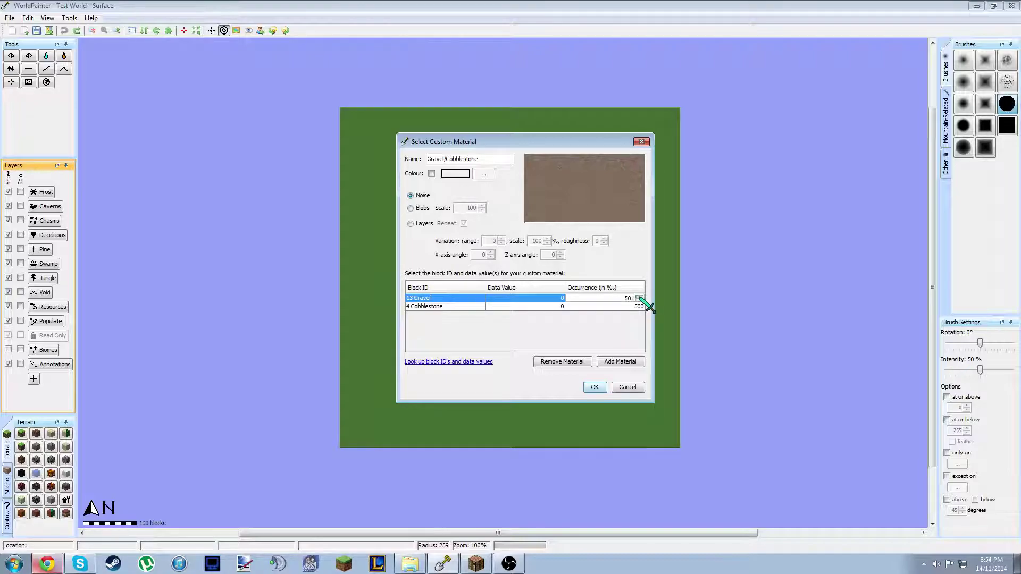
{"action": "left_click", "coordinate": [640, 296]}
{"action": "double_click", "coordinate": [629, 298]}
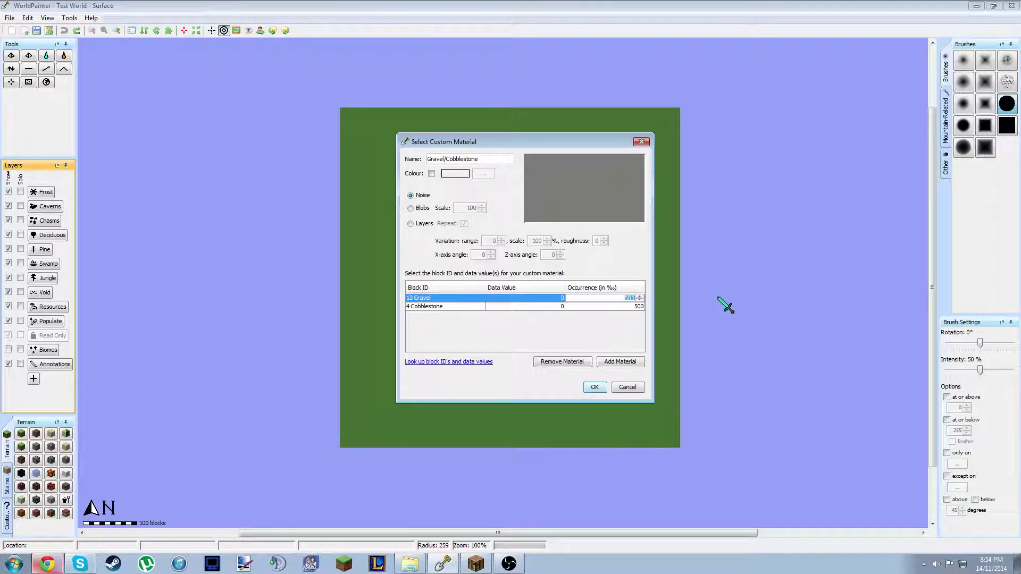
{"action": "type", "text": "7"}
{"action": "key", "text": "BackSpace"}
{"action": "left_click", "coordinate": [591, 392]}
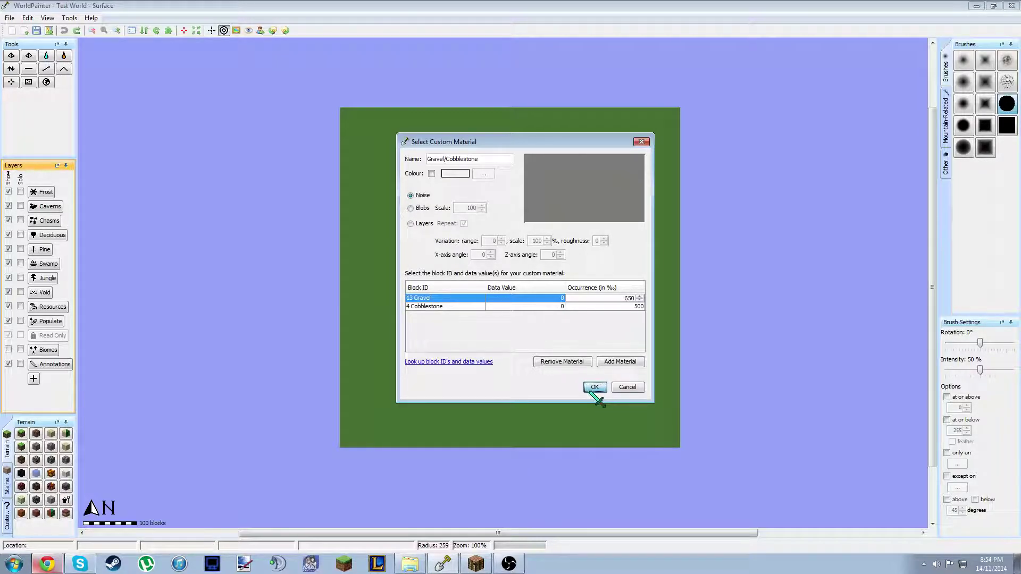
{"action": "left_click", "coordinate": [592, 392]}
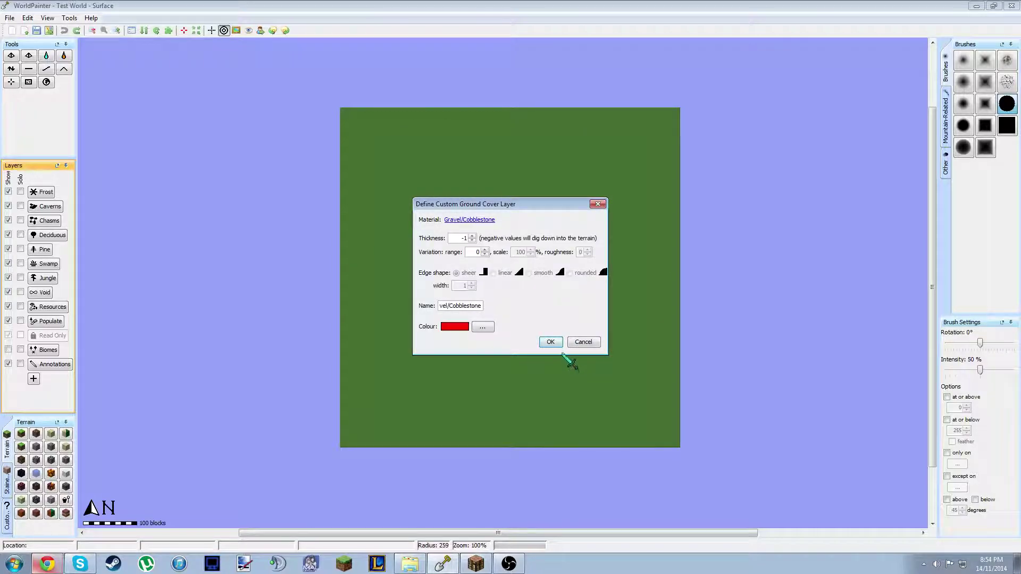
Step: Give the Gravel/Cobblestone ground cover layer thickness -1, confirm it, and shrink the brush
{"action": "type", "text": "-"}
{"action": "left_click", "coordinate": [547, 344]}
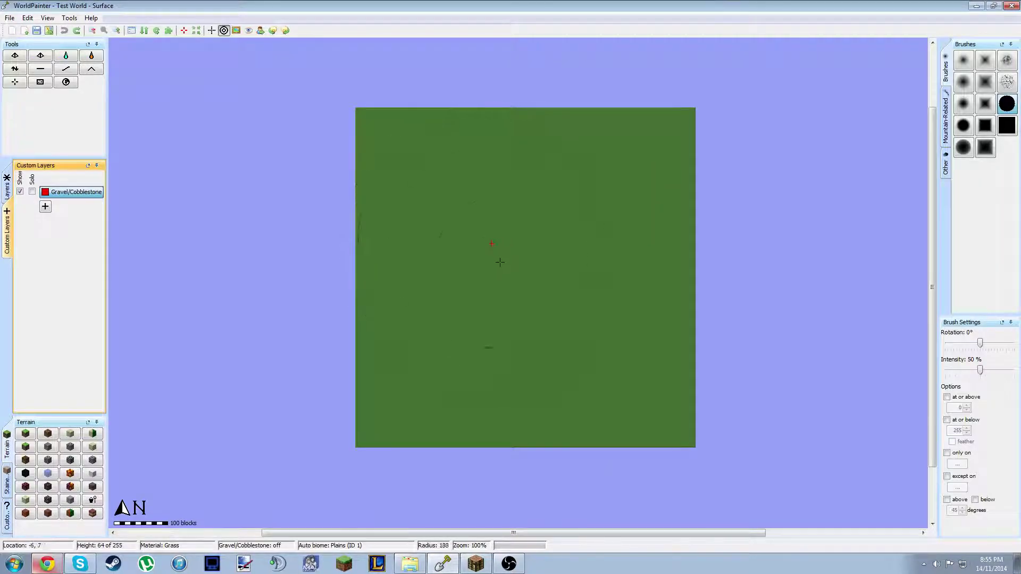
{"action": "scroll", "coordinate": [504, 265], "scroll_direction": "down", "scroll_amount": 2}
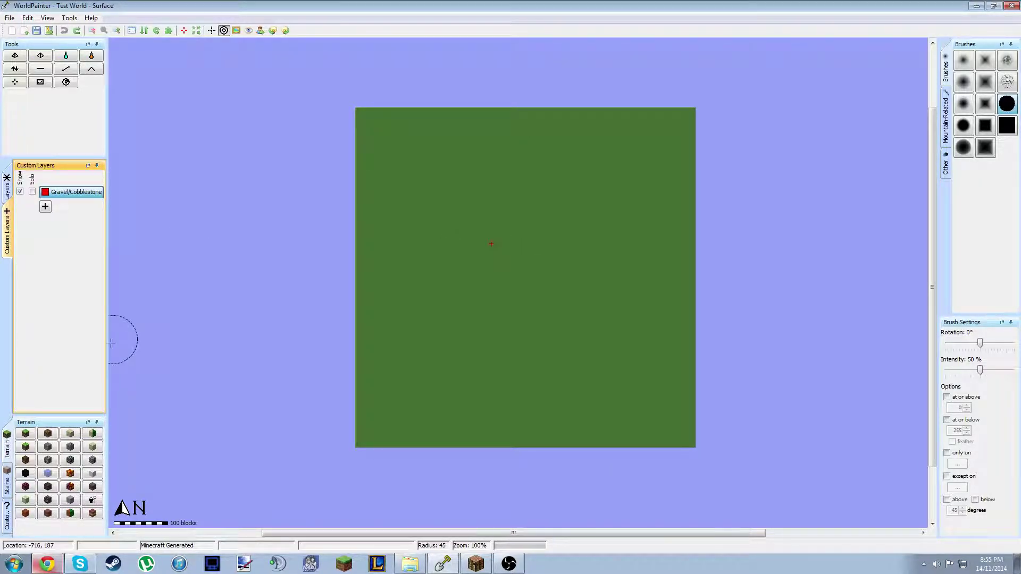
{"action": "left_click", "coordinate": [15, 68]}
Step: Undo a trial terrain raise and pick a brush from the Mountain-Related brushes
{"action": "scroll", "coordinate": [528, 289], "scroll_direction": "up", "scroll_amount": 15}
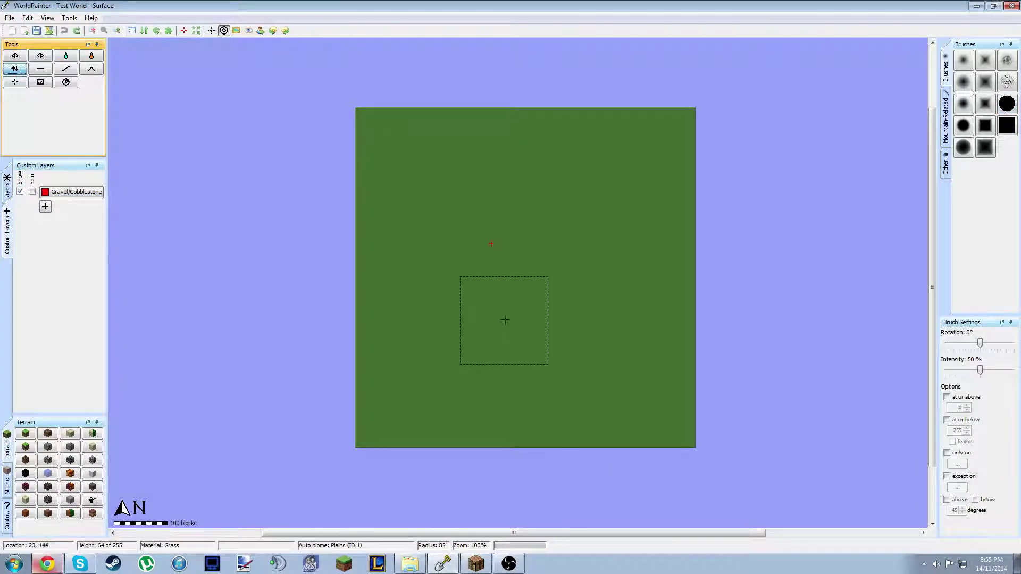
{"action": "left_click_drag", "start_coordinate": [528, 289], "coordinate": [496, 283]}
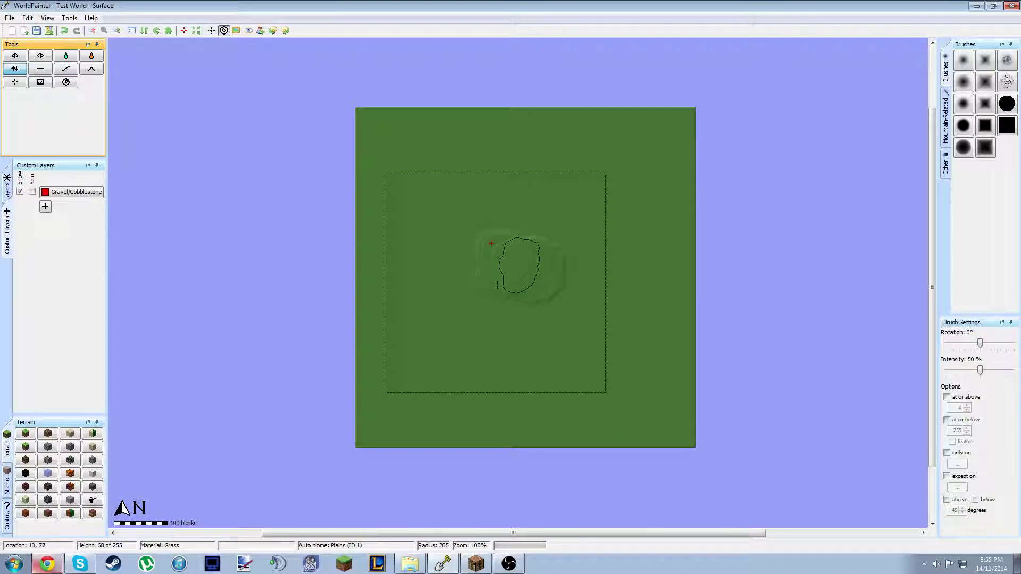
{"action": "key", "text": "ctrl+z"}
{"action": "left_click", "coordinate": [946, 121]}
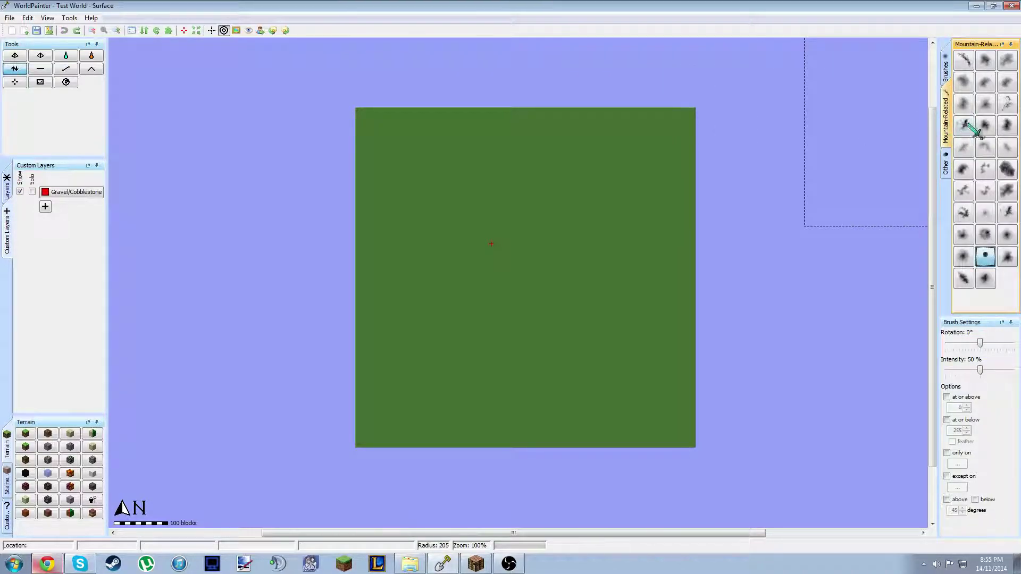
{"action": "left_click", "coordinate": [963, 257]}
Step: Raise a hill at the map centre and spread it into a larger landmass
{"action": "scroll", "coordinate": [529, 277], "scroll_direction": "down", "scroll_amount": 3}
{"action": "left_click_drag", "start_coordinate": [597, 273], "coordinate": [515, 304]}
{"action": "mouse_move", "coordinate": [473, 253]}
{"action": "left_mouse_down"}
{"action": "mouse_move", "coordinate": [465, 248]}
{"action": "mouse_move", "coordinate": [485, 347]}
{"action": "mouse_move", "coordinate": [526, 340]}
{"action": "mouse_move", "coordinate": [536, 308]}
{"action": "mouse_move", "coordinate": [581, 319]}
{"action": "mouse_move", "coordinate": [565, 329]}
{"action": "mouse_move", "coordinate": [581, 365]}
{"action": "left_mouse_up"}
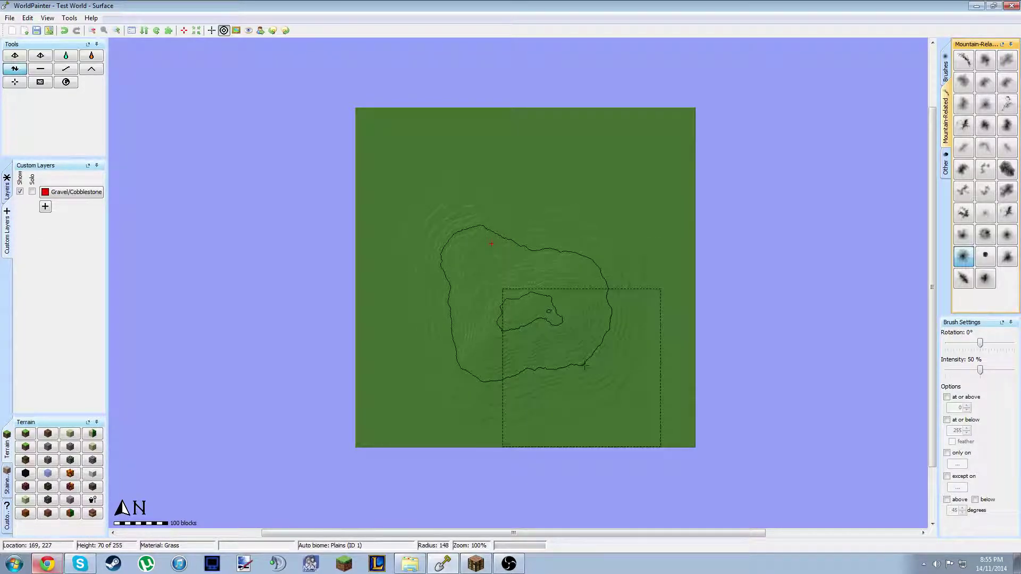
{"action": "left_click", "coordinate": [75, 193]}
{"action": "scroll", "coordinate": [545, 223], "scroll_direction": "down", "scroll_amount": 10}
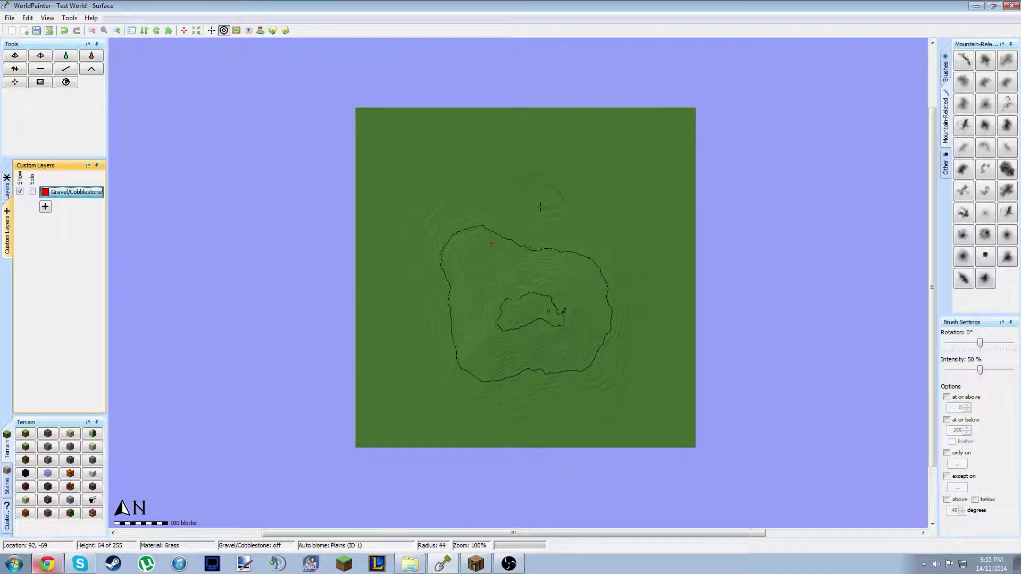
Step: Set brush intensity to 100 % and paint a first road pass south across the hill
{"action": "left_click", "coordinate": [535, 168]}
{"action": "left_click_drag", "start_coordinate": [980, 370], "coordinate": [1014, 371]}
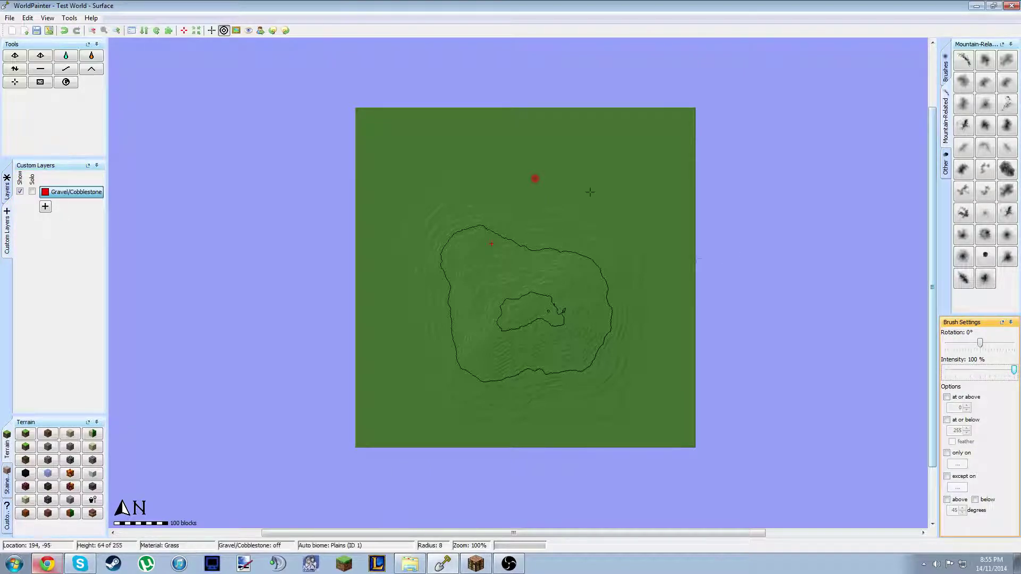
{"action": "left_click_drag", "start_coordinate": [533, 171], "coordinate": [531, 185]}
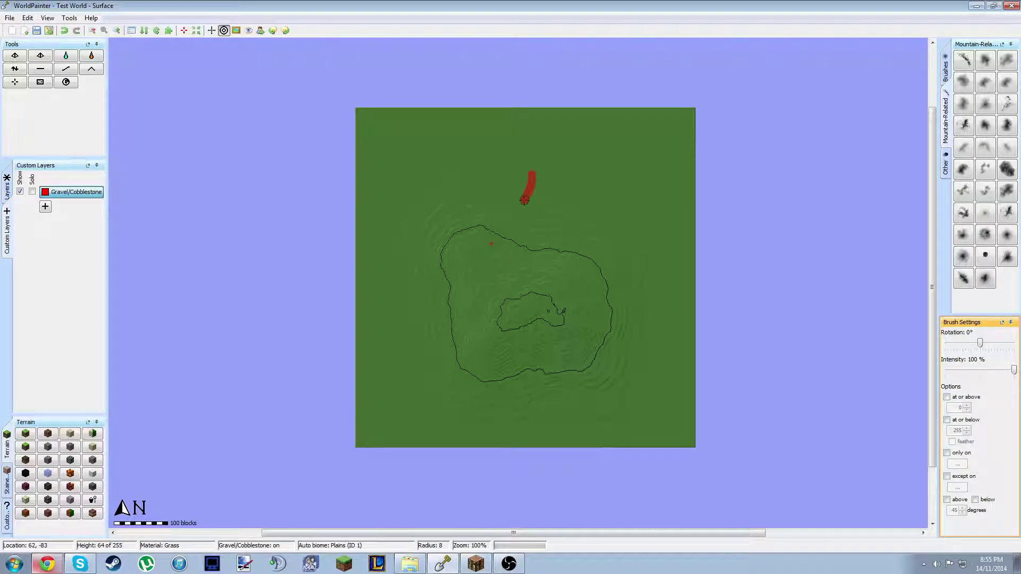
{"action": "left_click_drag", "start_coordinate": [505, 241], "coordinate": [536, 287]}
{"action": "mouse_move", "coordinate": [548, 343]}
{"action": "left_mouse_down"}
{"action": "mouse_move", "coordinate": [556, 381]}
{"action": "mouse_move", "coordinate": [611, 428]}
{"action": "left_mouse_up"}
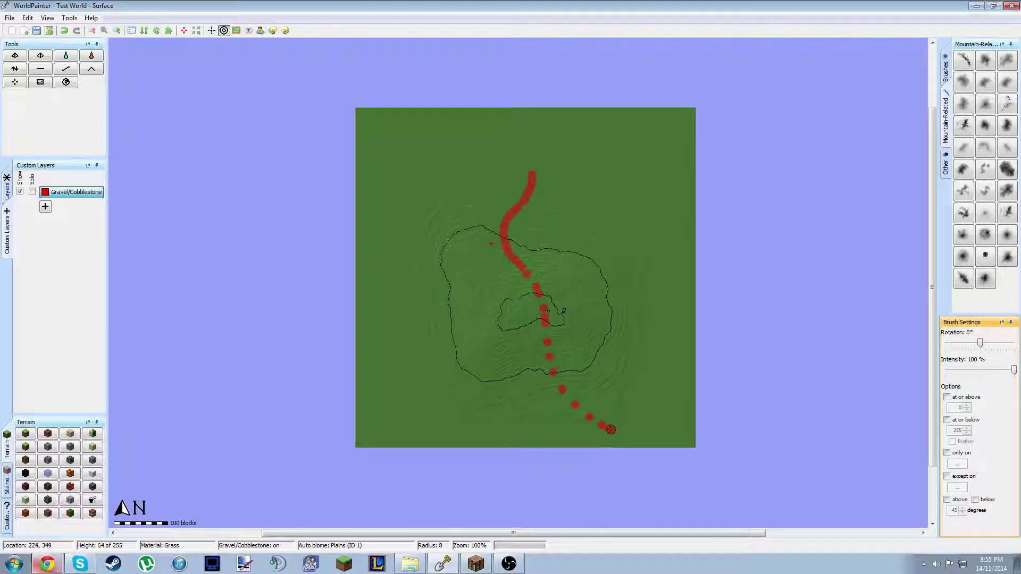
{"action": "key", "text": "ctrl+z"}
Step: Repaint the road from the north edge through the hill's centre to the bottom edge
{"action": "left_click_drag", "start_coordinate": [532, 172], "coordinate": [517, 218]}
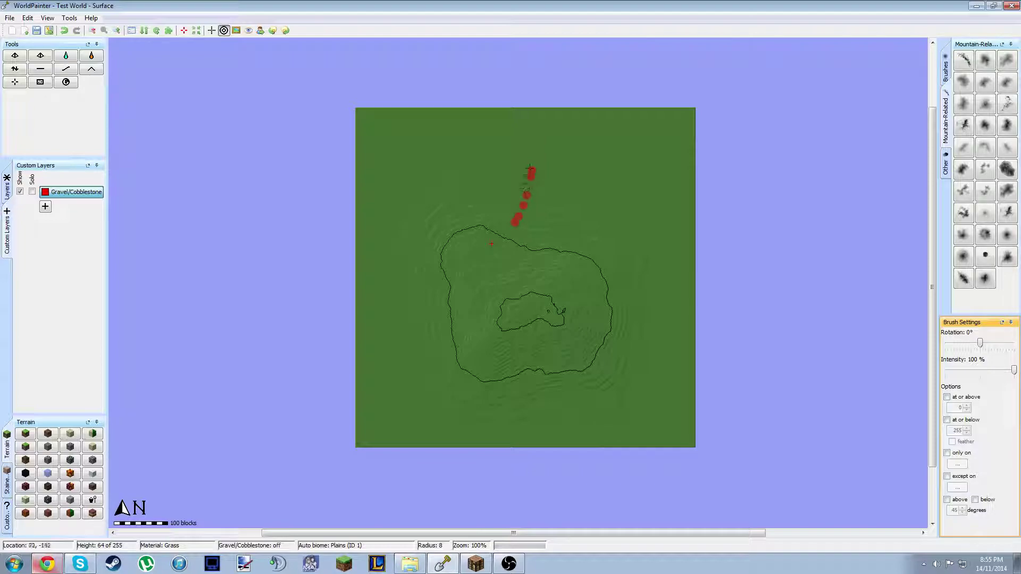
{"action": "key", "text": "ctrl+z"}
{"action": "left_click", "coordinate": [530, 169]}
{"action": "mouse_move", "coordinate": [525, 183]}
{"action": "left_mouse_down"}
{"action": "mouse_move", "coordinate": [509, 236]}
{"action": "mouse_move", "coordinate": [547, 303]}
{"action": "left_mouse_up"}
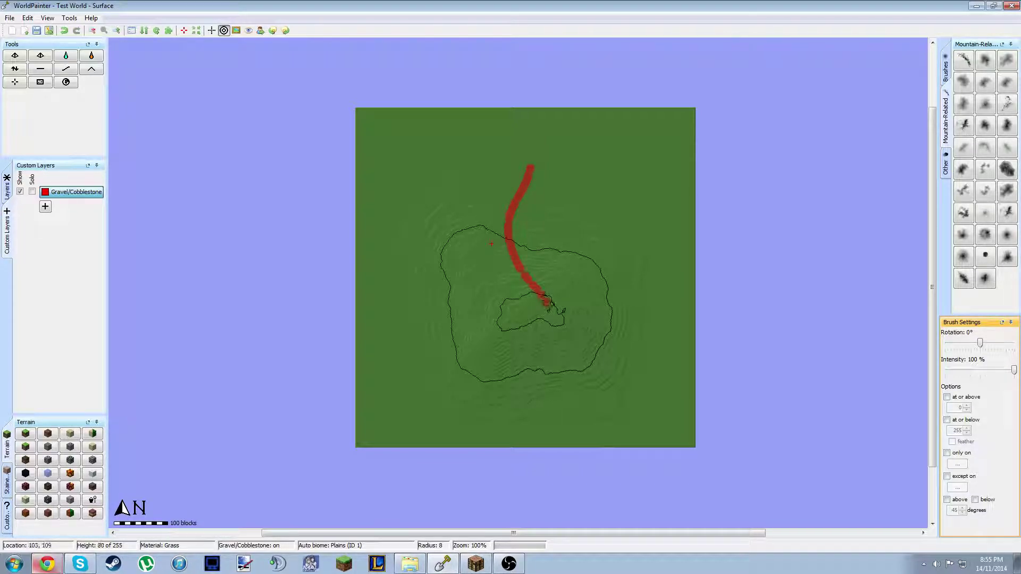
{"action": "left_click_drag", "start_coordinate": [563, 349], "coordinate": [569, 389]}
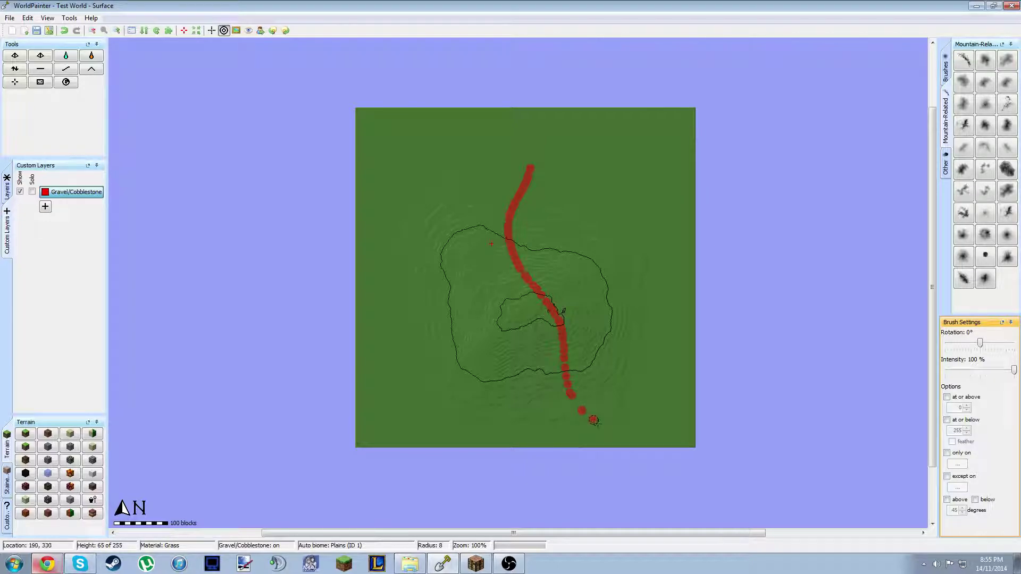
{"action": "left_click_drag", "start_coordinate": [594, 420], "coordinate": [623, 435]}
{"action": "scroll", "coordinate": [587, 427], "scroll_direction": "up", "scroll_amount": 1}
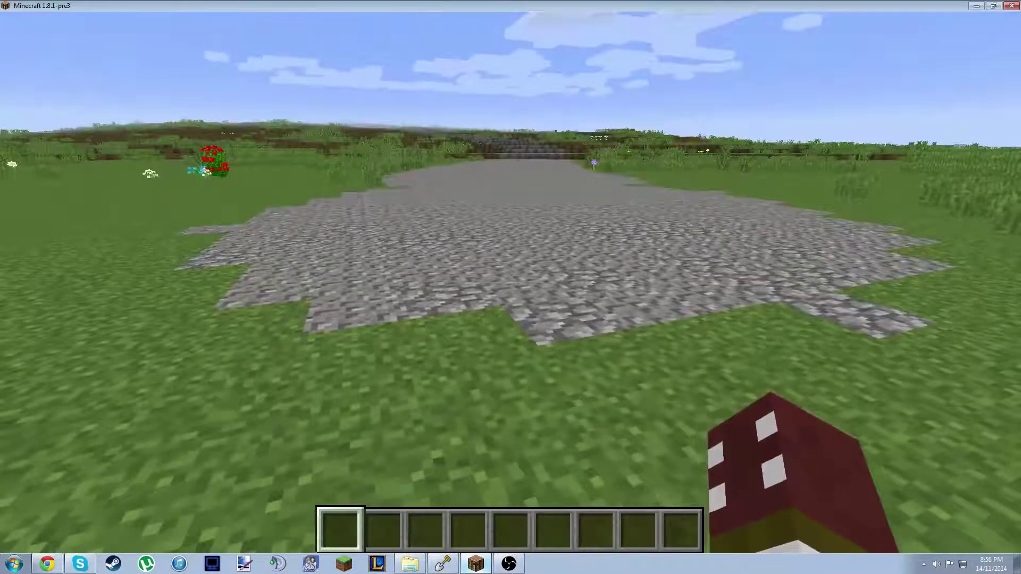
Step: Walk forward in Minecraft along the mixed gravel and cobblestone road
{"action": "key", "text": "w"}
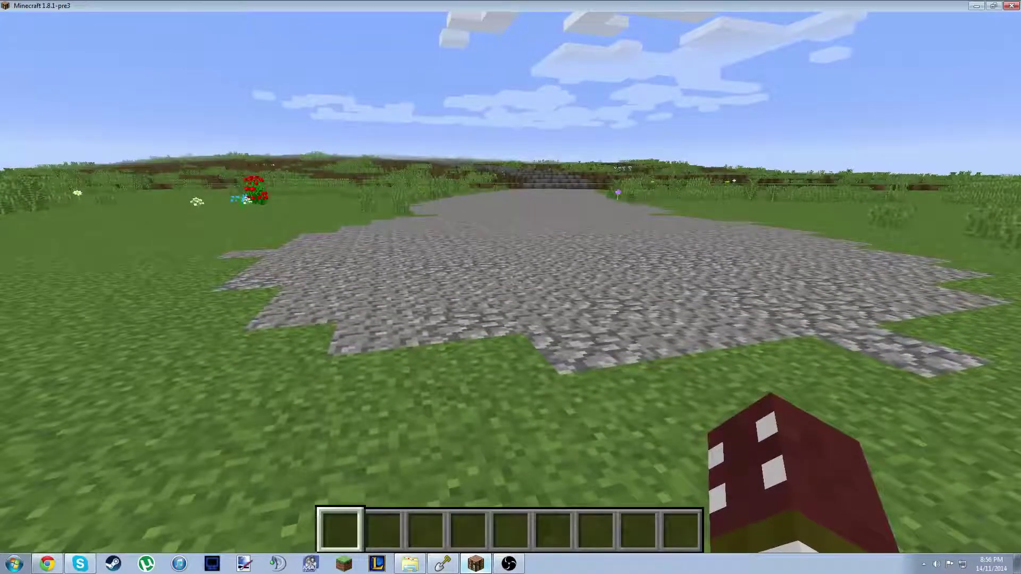